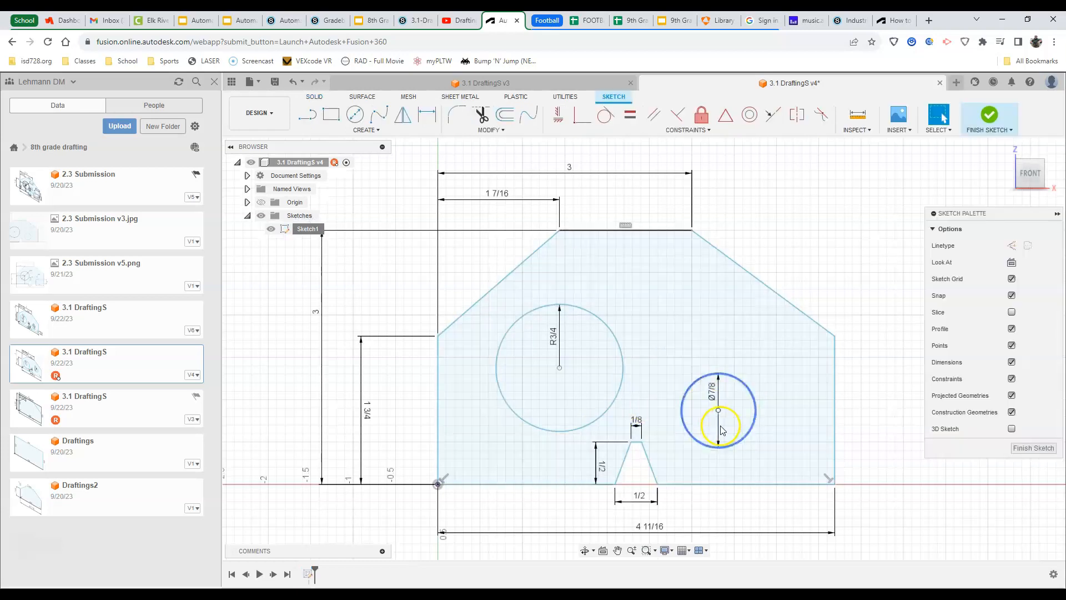
Step: Dimension the horizontal distance from the outline's lower-left corner to the center of the larger circle, below the sketch
click(426, 115)
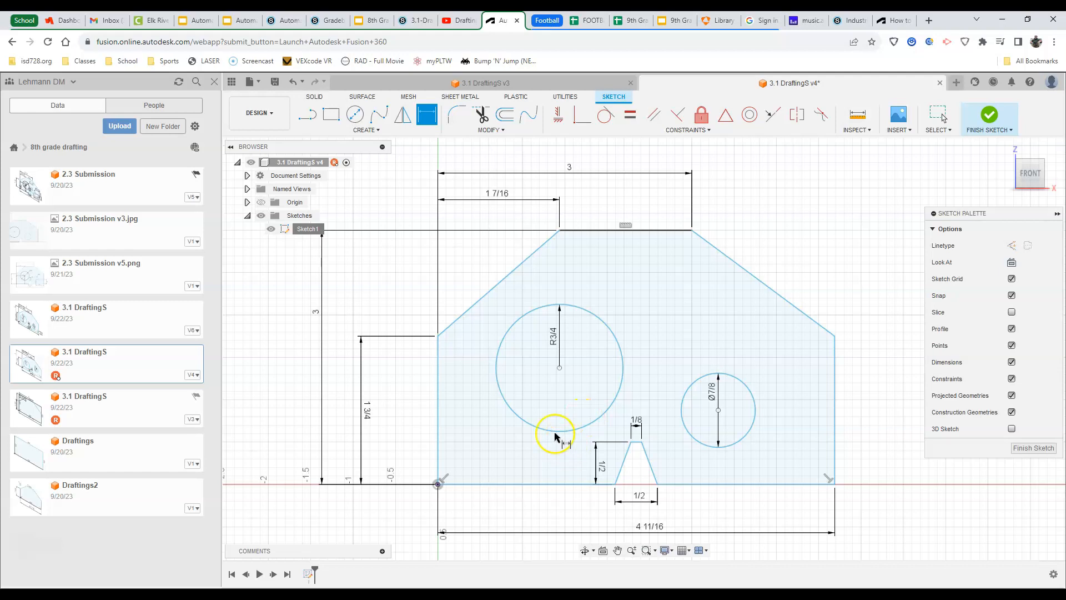
click(559, 369)
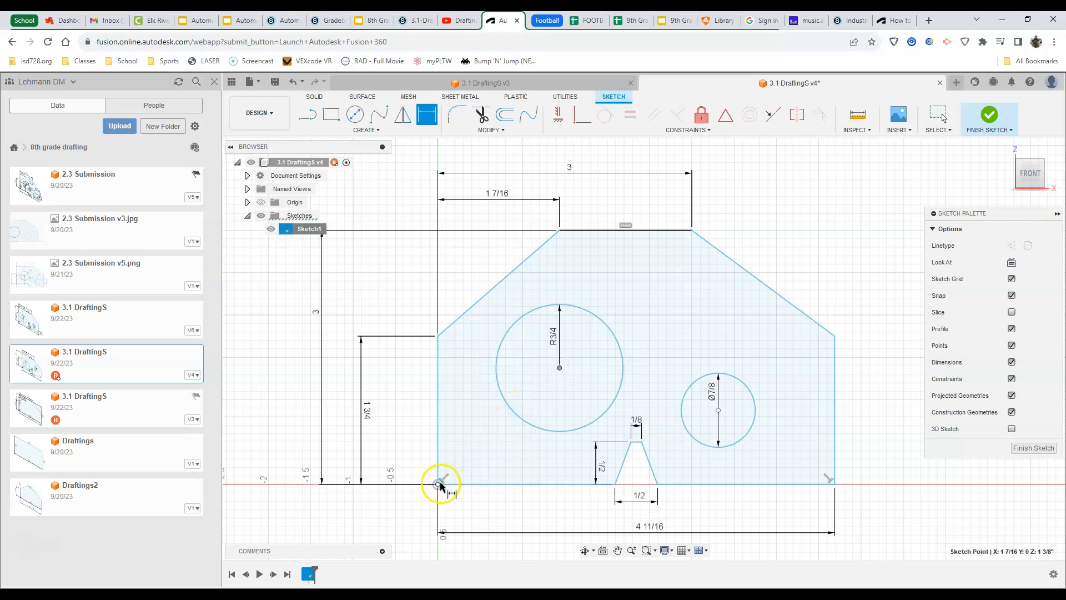
click(439, 485)
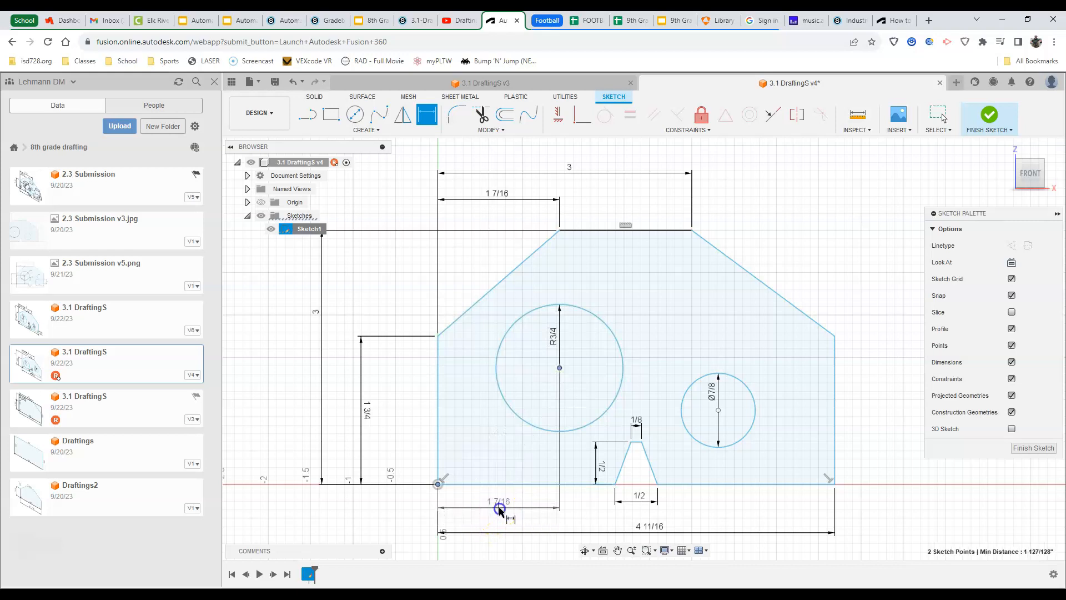
click(502, 509)
key(Return)
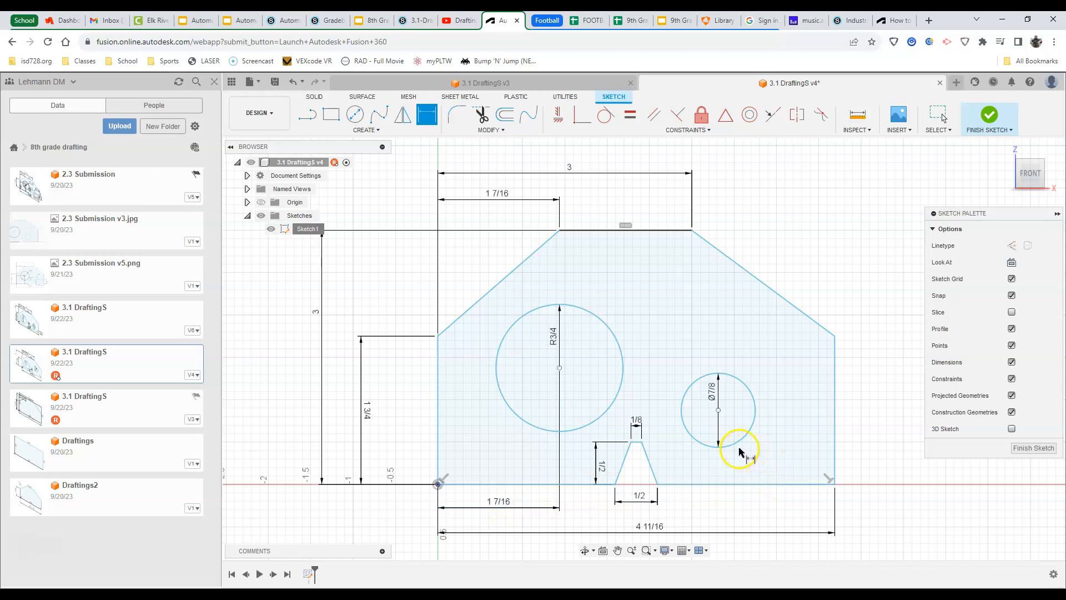
Step: Dimension the vertical distance from the outline's lower-left corner to the larger circle's center, left of the sketch
click(560, 368)
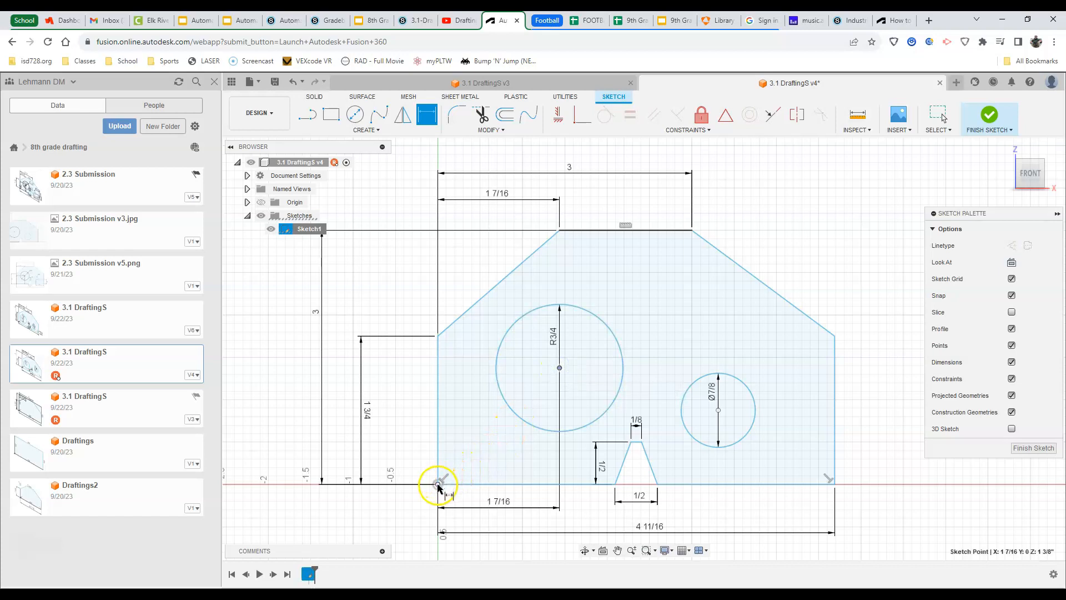
click(438, 485)
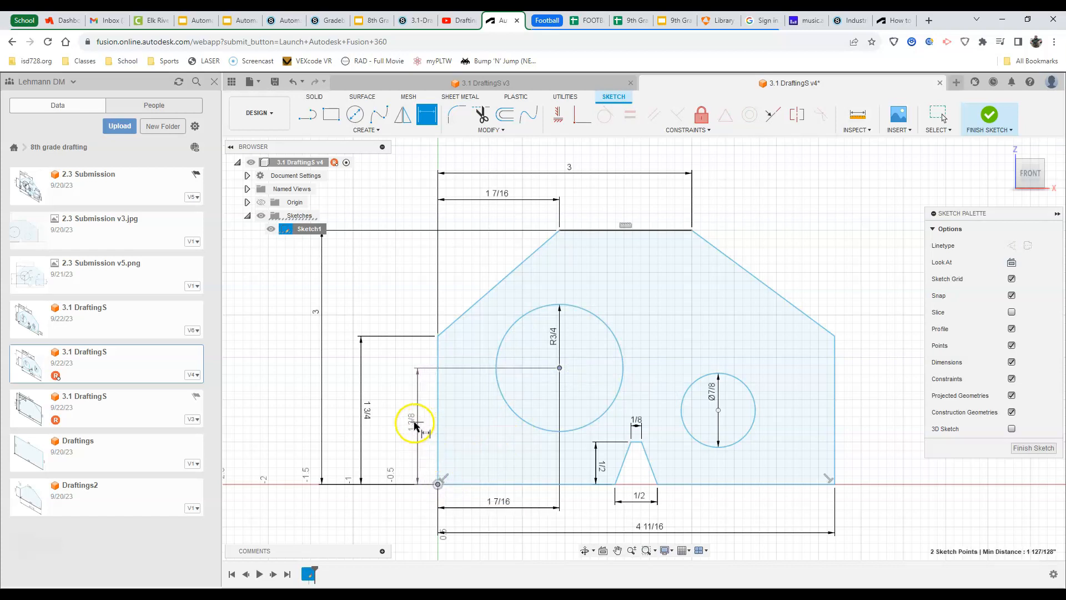
click(411, 421)
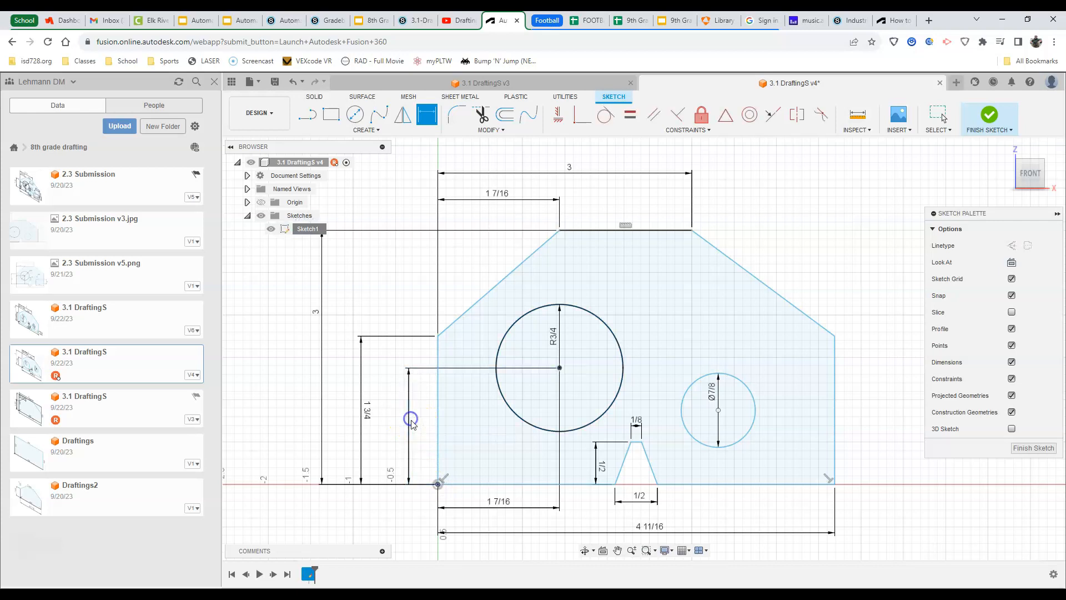
double_click(411, 419)
key(Return)
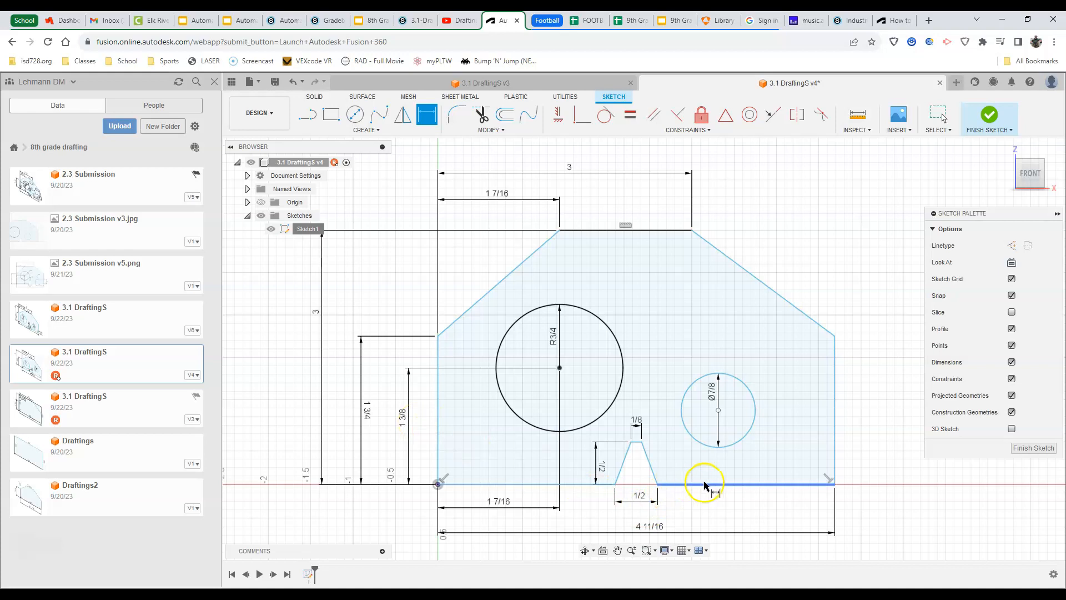
Step: Dimension the horizontal distance from the smaller circle's center to the outline's lower-right corner, below the sketch
click(718, 410)
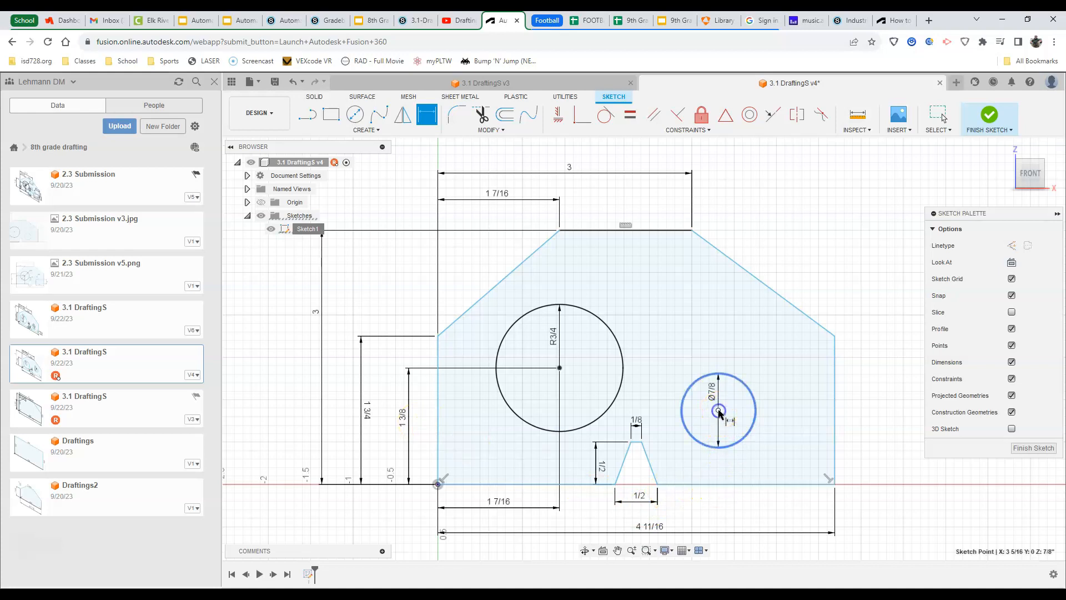
click(835, 485)
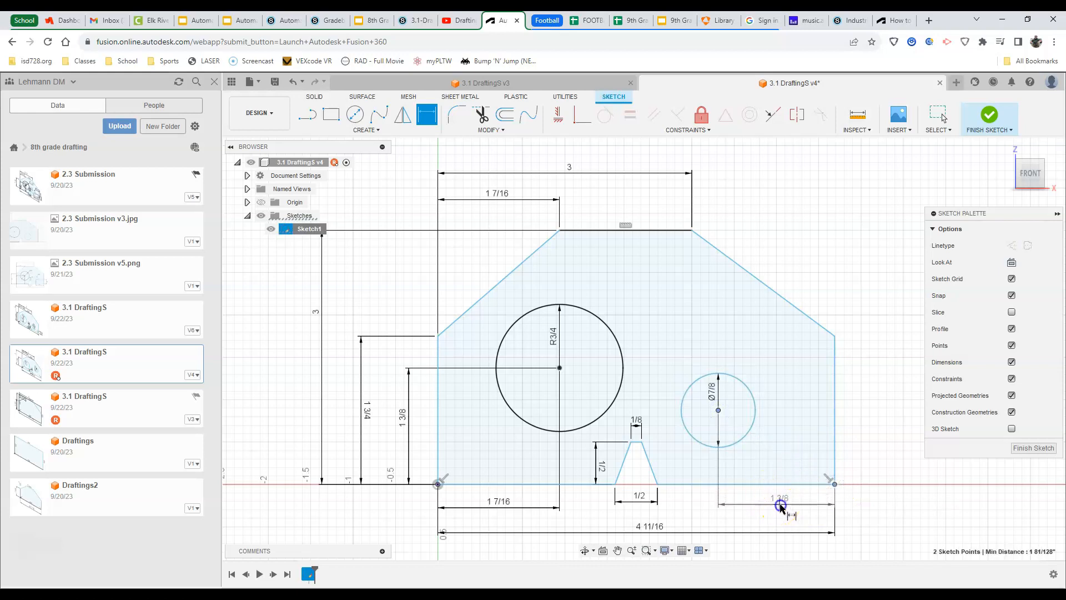
click(782, 503)
key(Return)
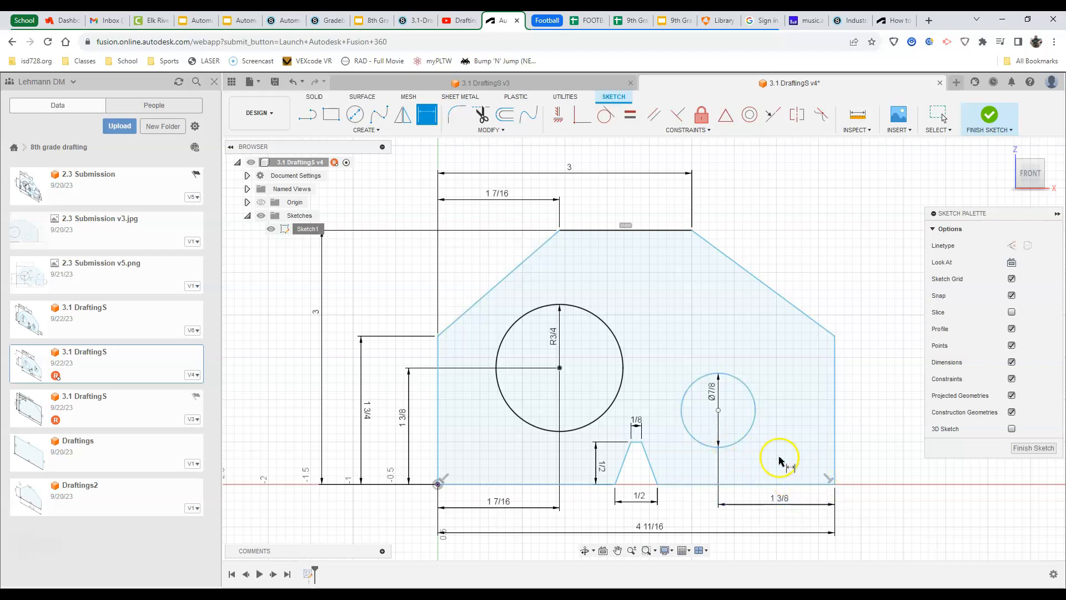
Step: Dimension the vertical distance from the outline's lower-right corner to the smaller circle's center, right of the sketch
click(718, 410)
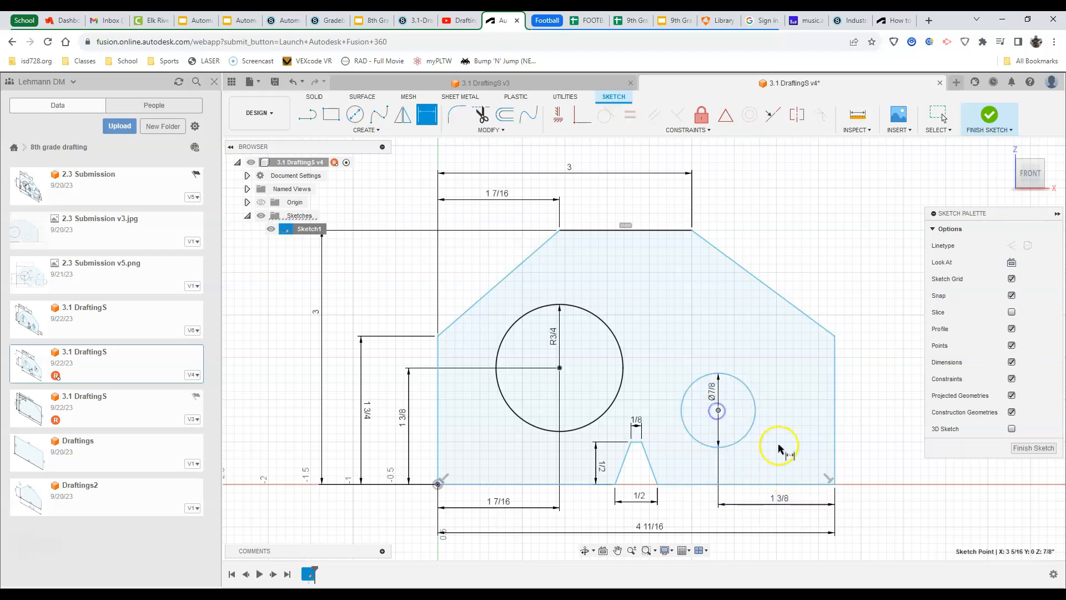
click(835, 485)
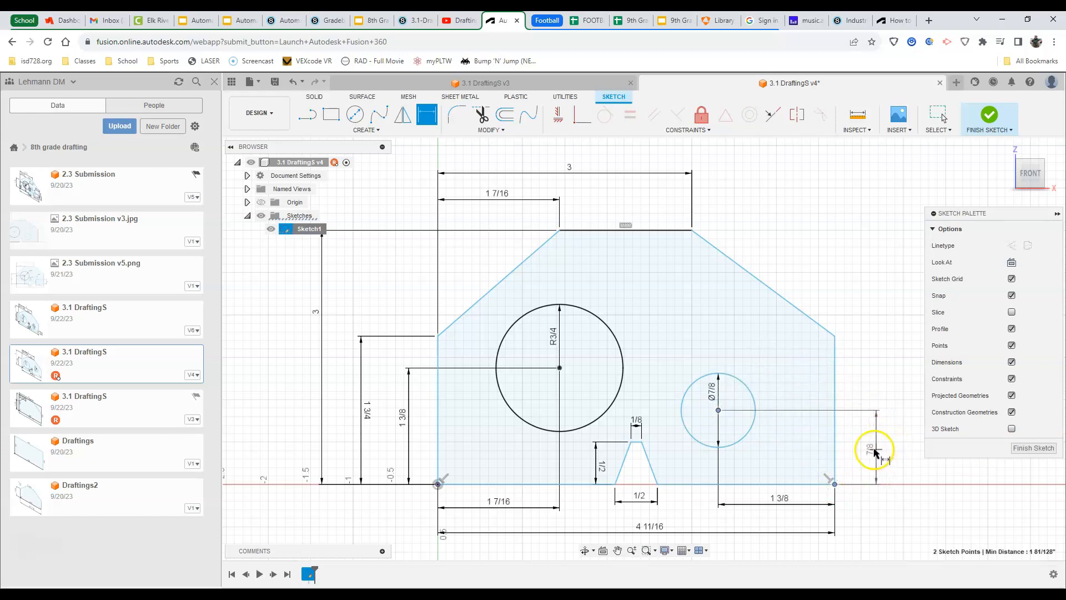
click(870, 448)
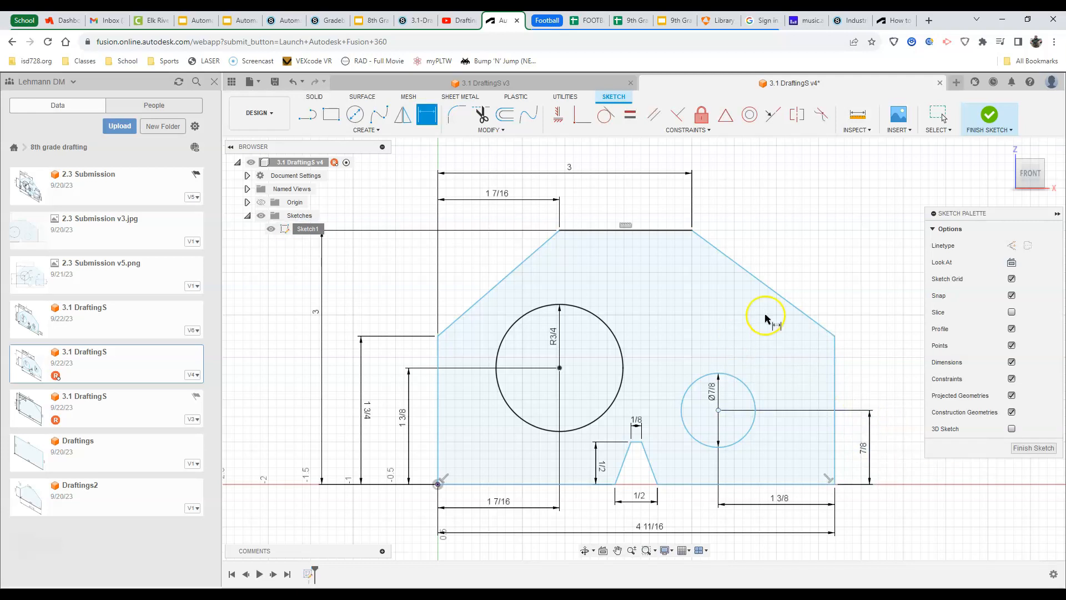
Step: Finish the sketch and show the dimensions of Sketch1 in the model view
click(989, 116)
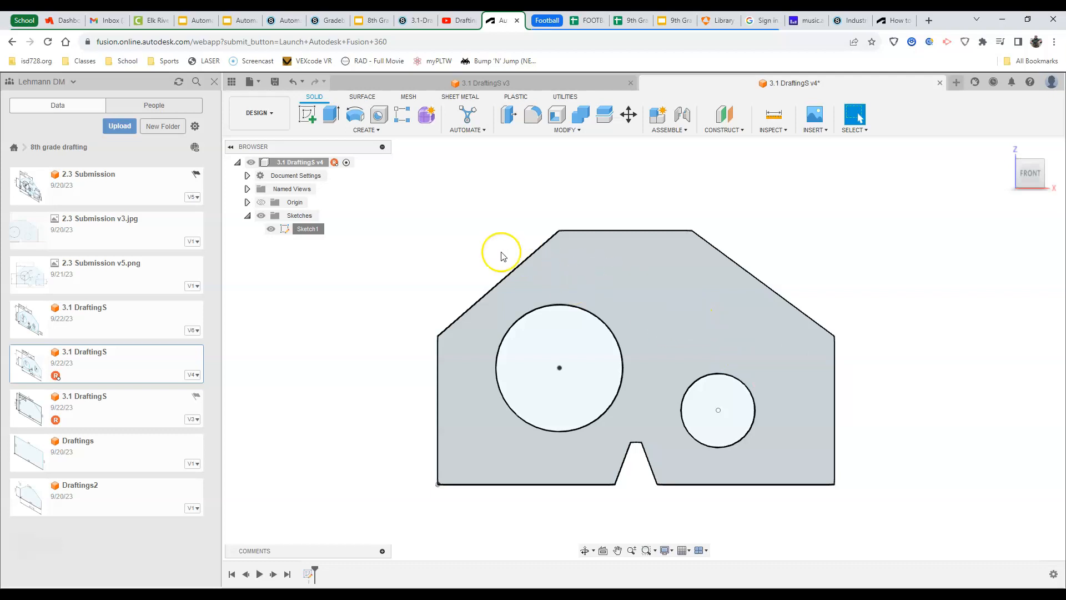
right_click(309, 230)
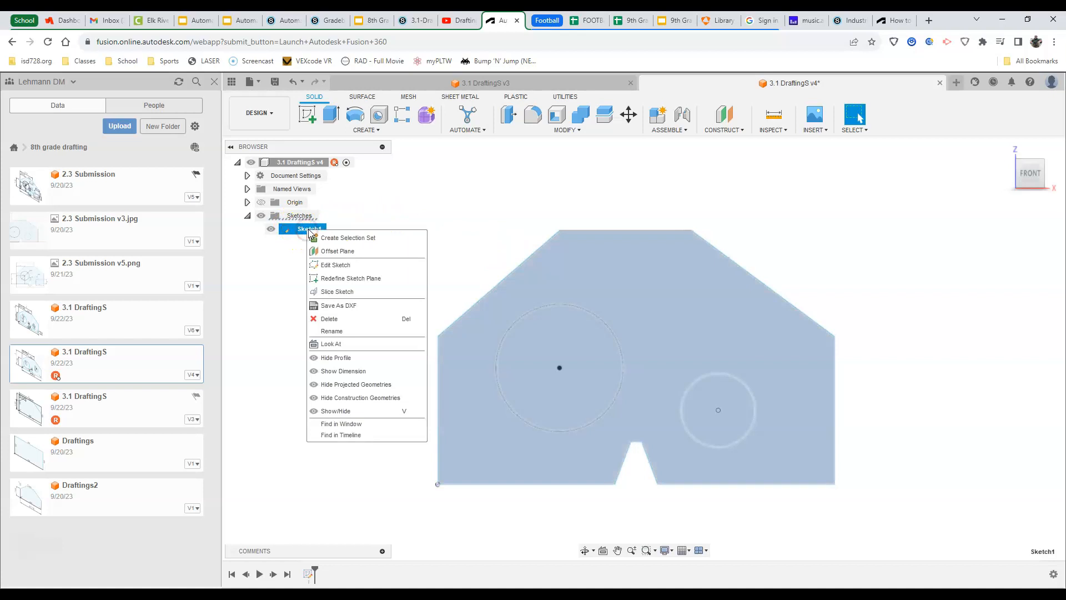
click(347, 371)
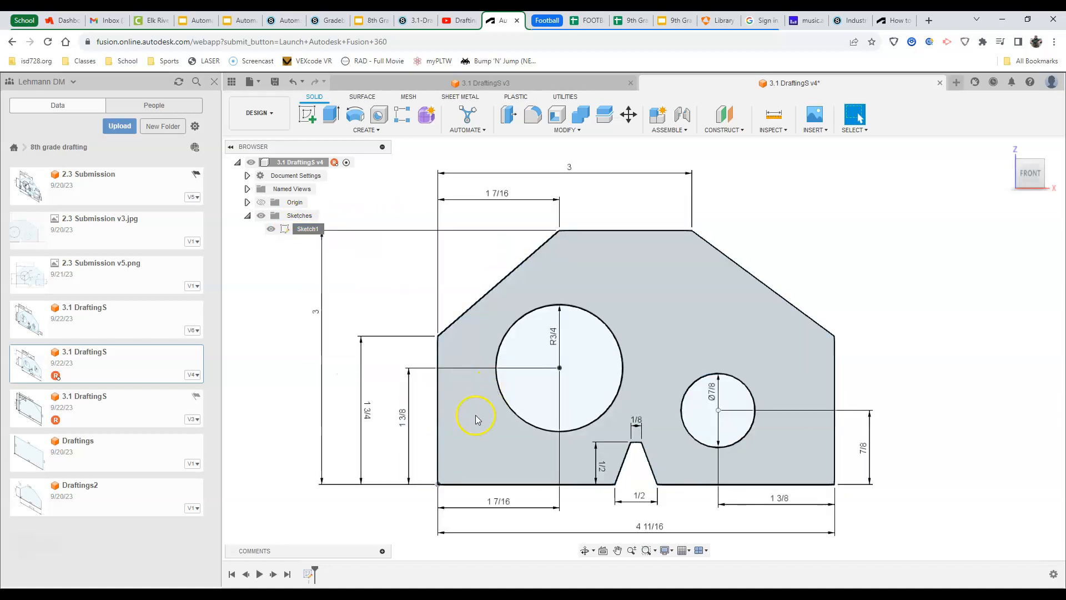
click(255, 85)
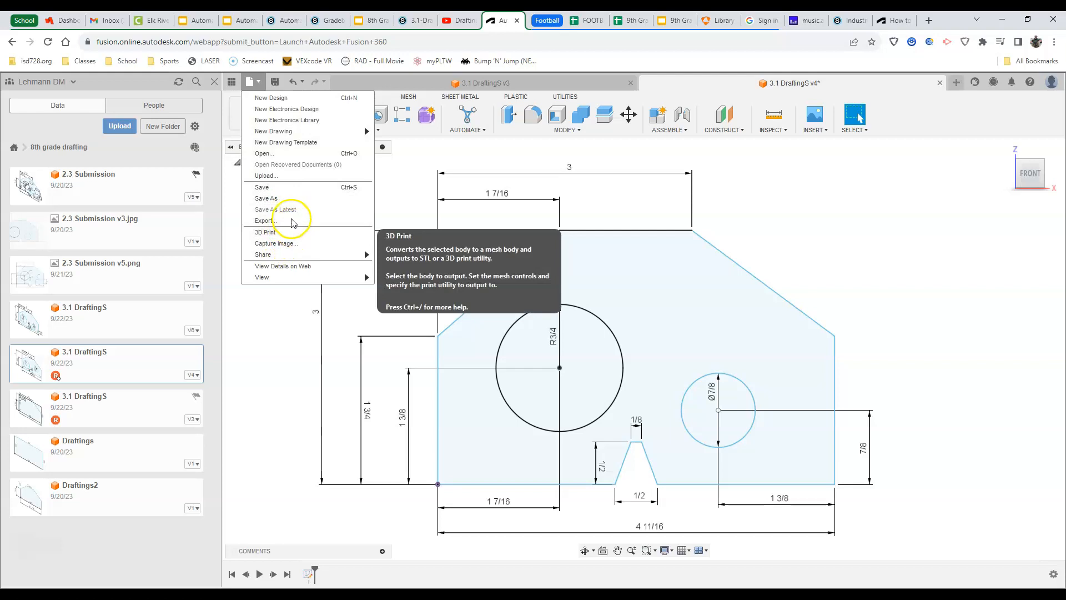
click(259, 86)
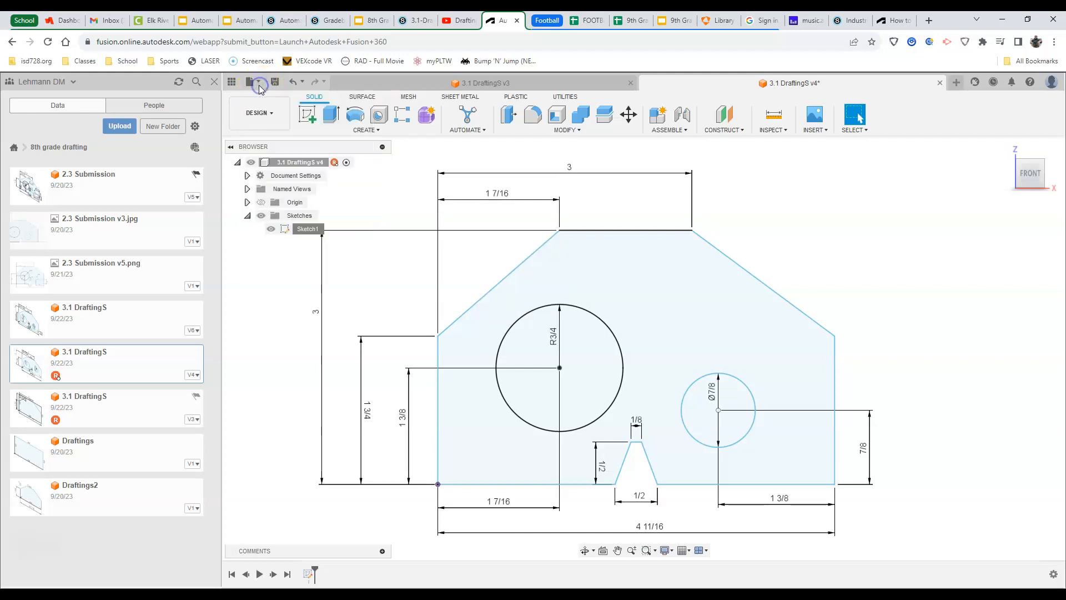
click(259, 87)
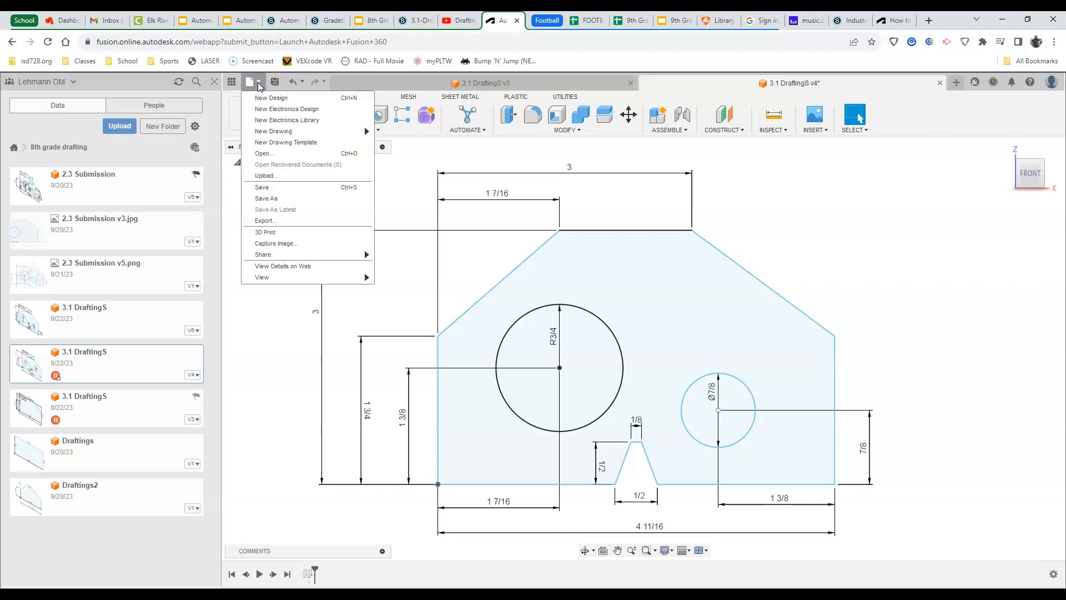
click(259, 87)
Step: Save the design as a new version with the description "User Saved"
click(275, 81)
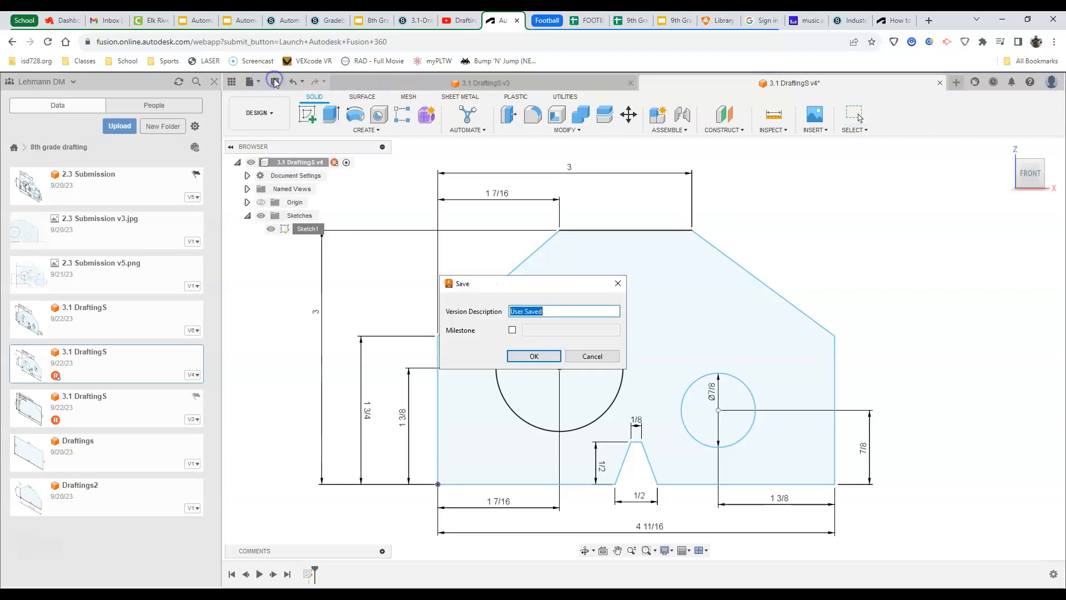
click(552, 361)
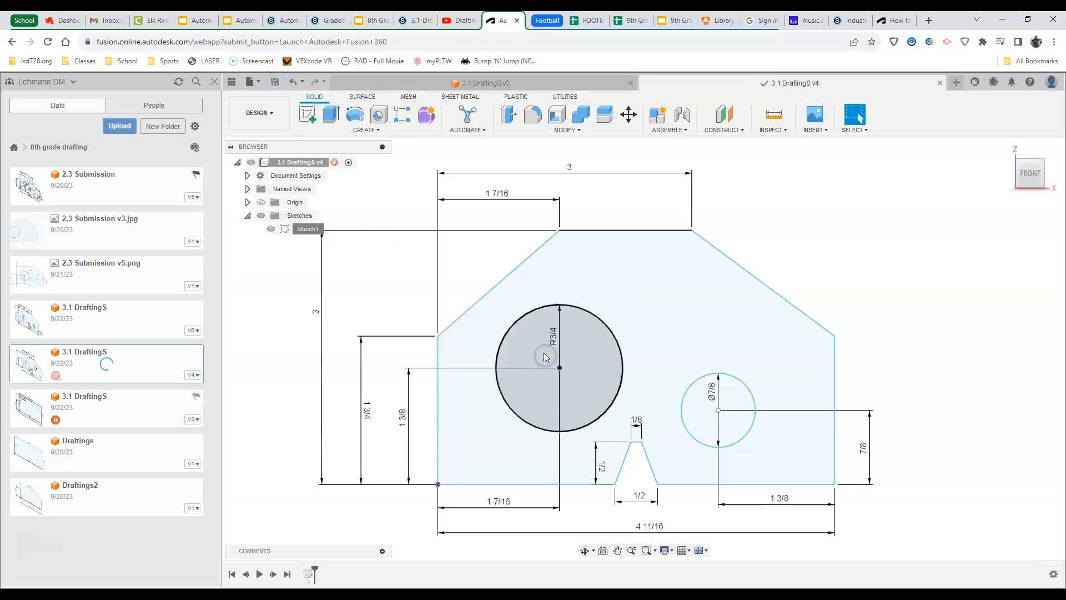
Step: Capture an image at the current document window size and save it as PNG file "3.1 DraftingS v5" in the 8th grade drafting folder
click(256, 83)
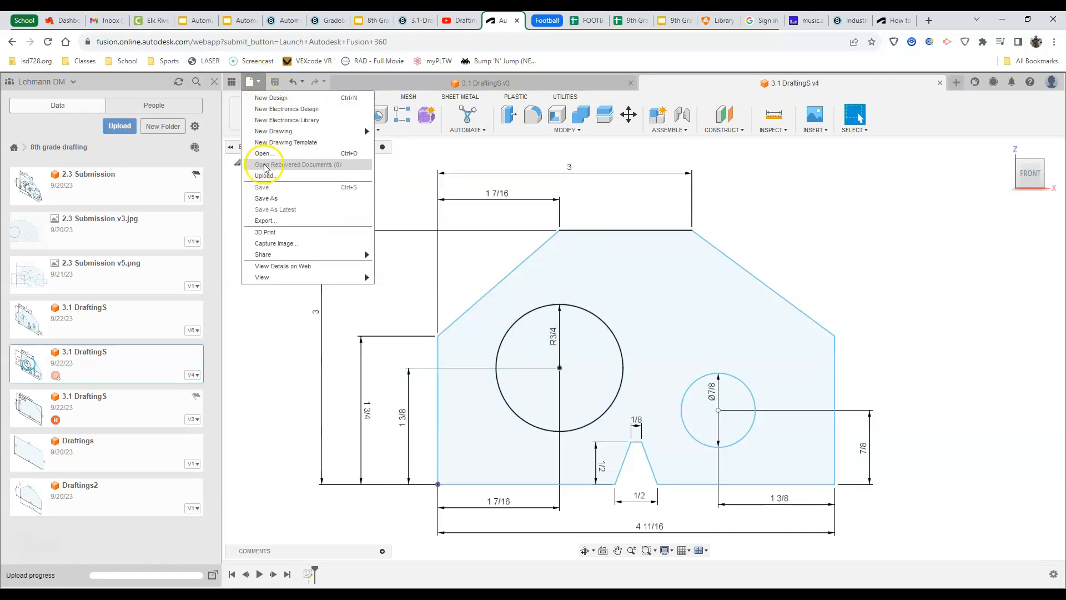
click(280, 244)
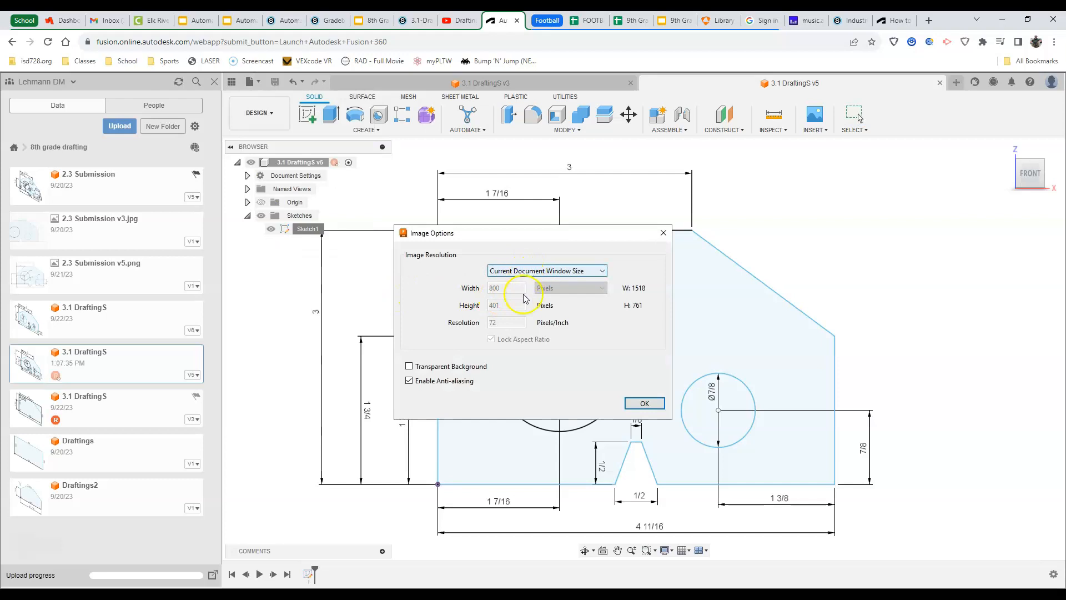
click(645, 404)
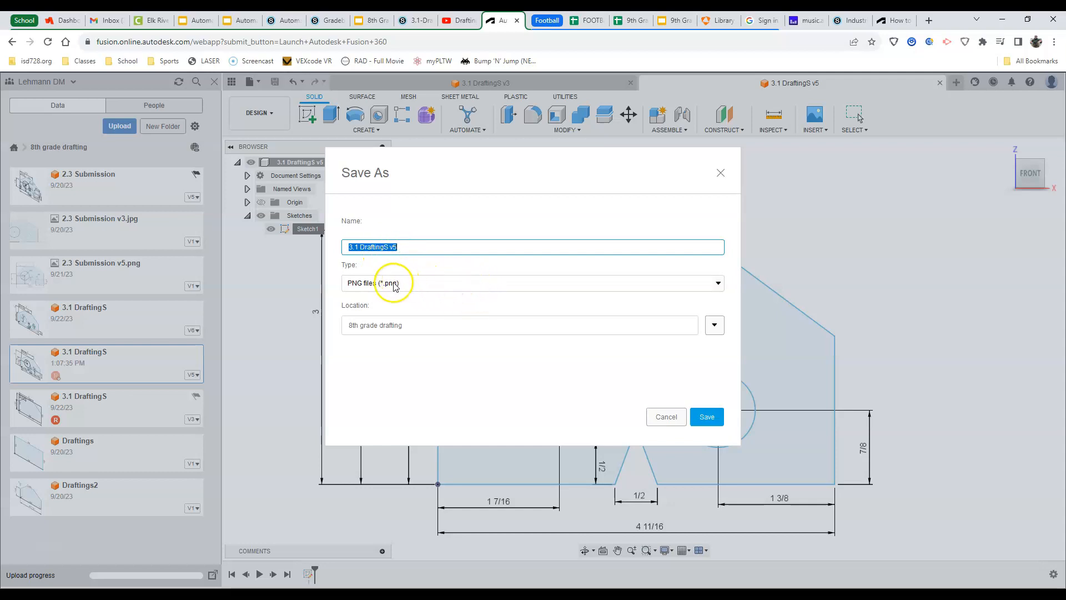
click(672, 285)
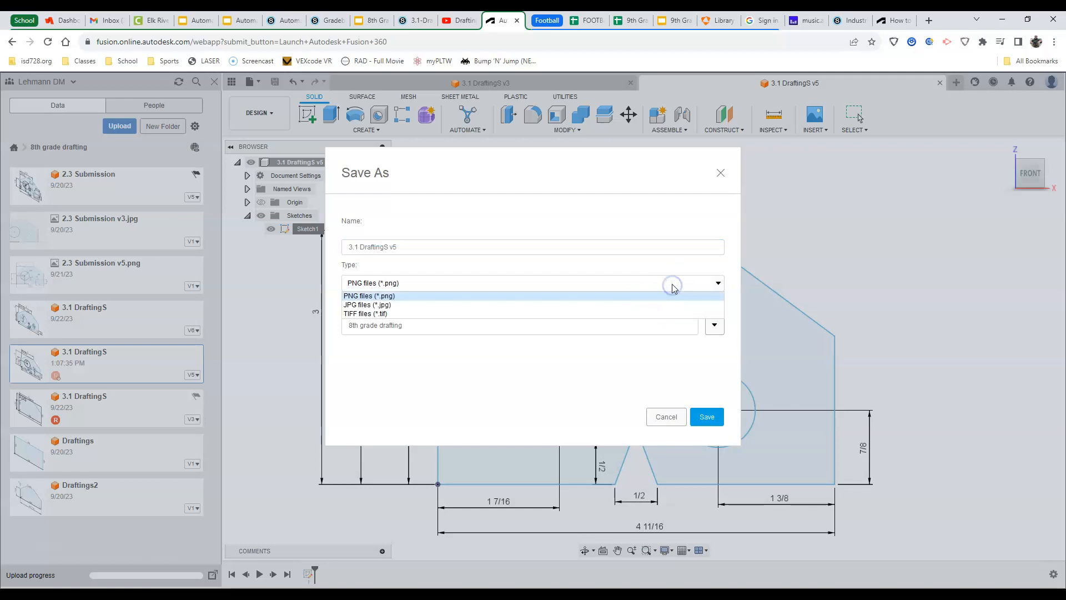
click(594, 285)
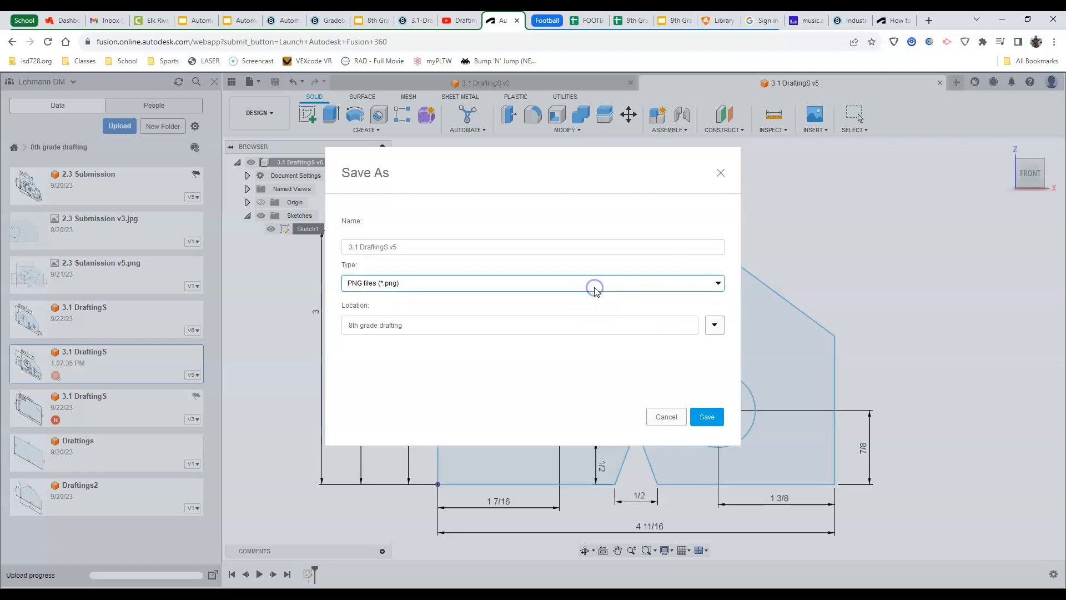
click(710, 417)
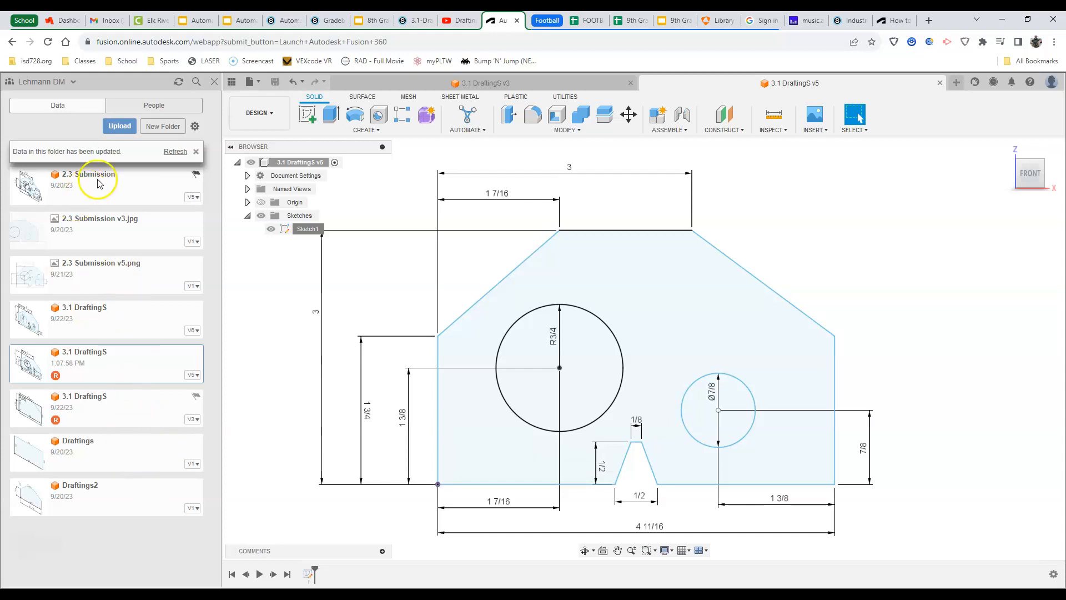
Step: Refresh the project folder, open the web page of 3.1 DraftingS v5.png and download the image
click(175, 152)
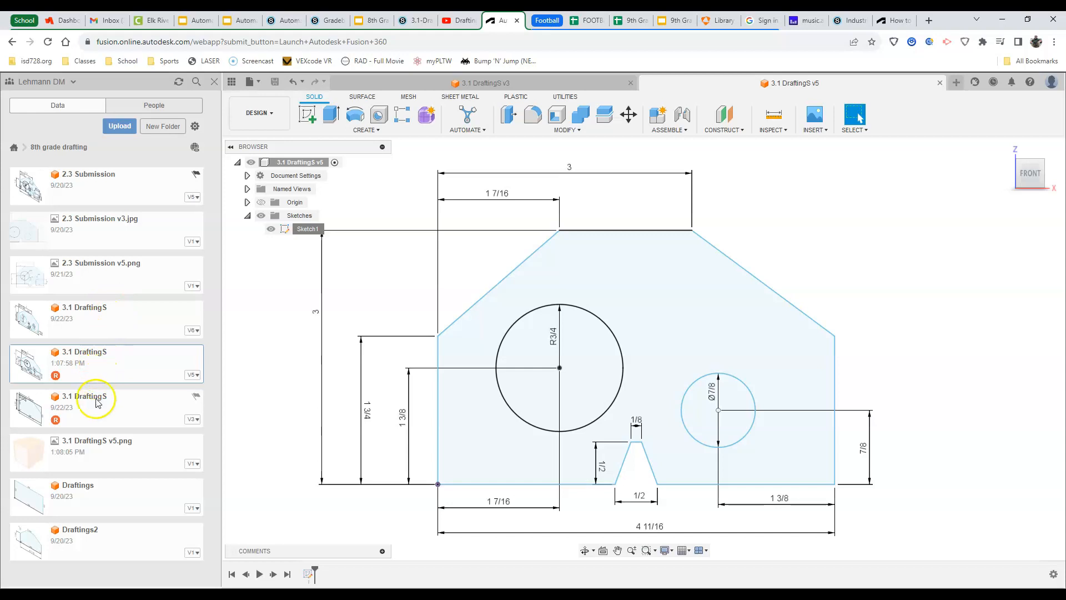
click(95, 448)
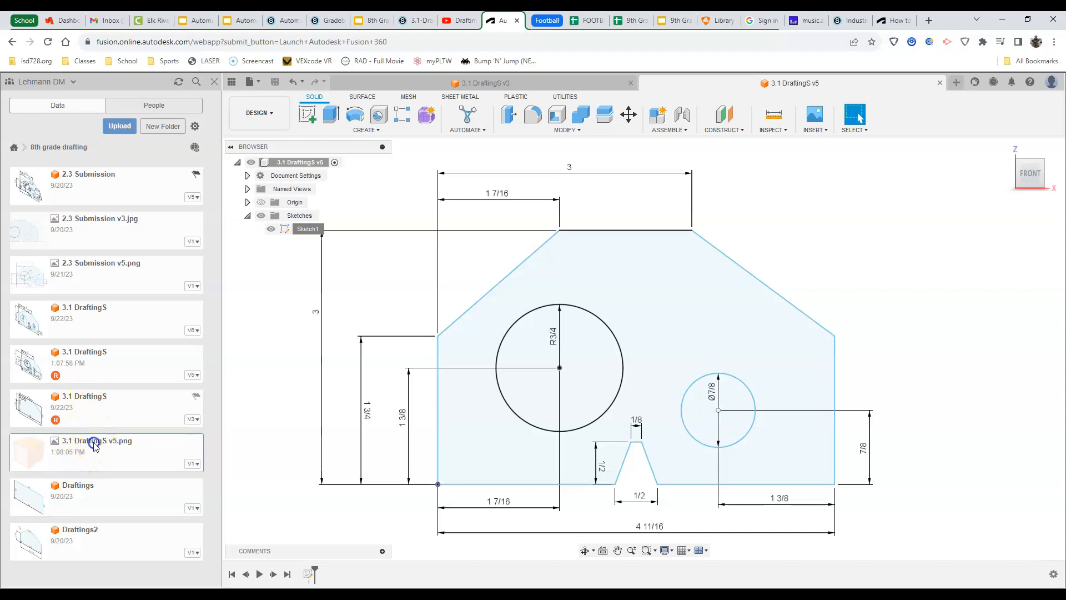
double_click(95, 446)
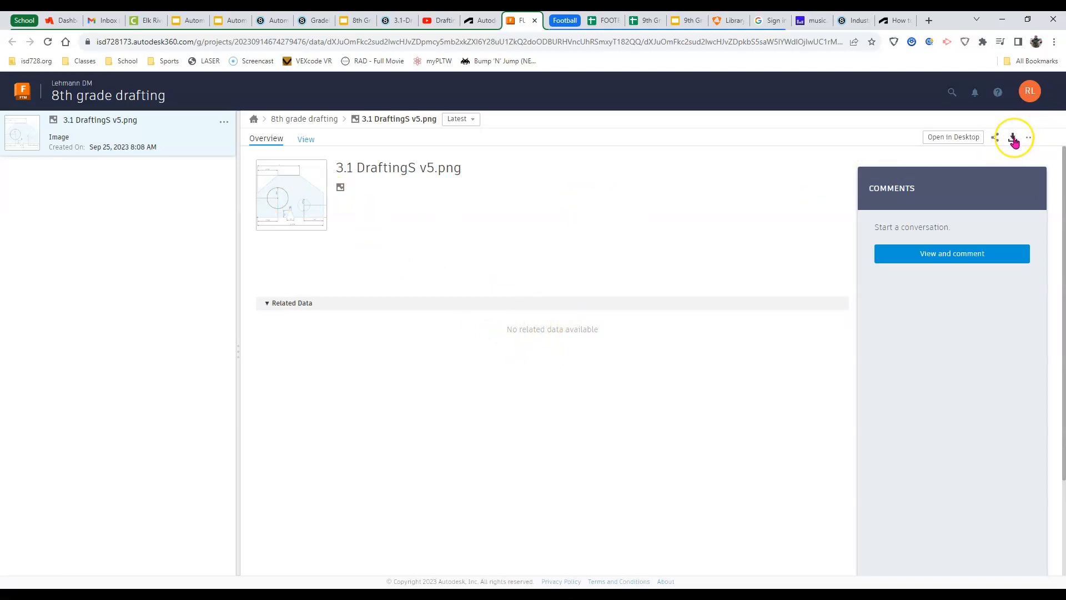
click(1013, 139)
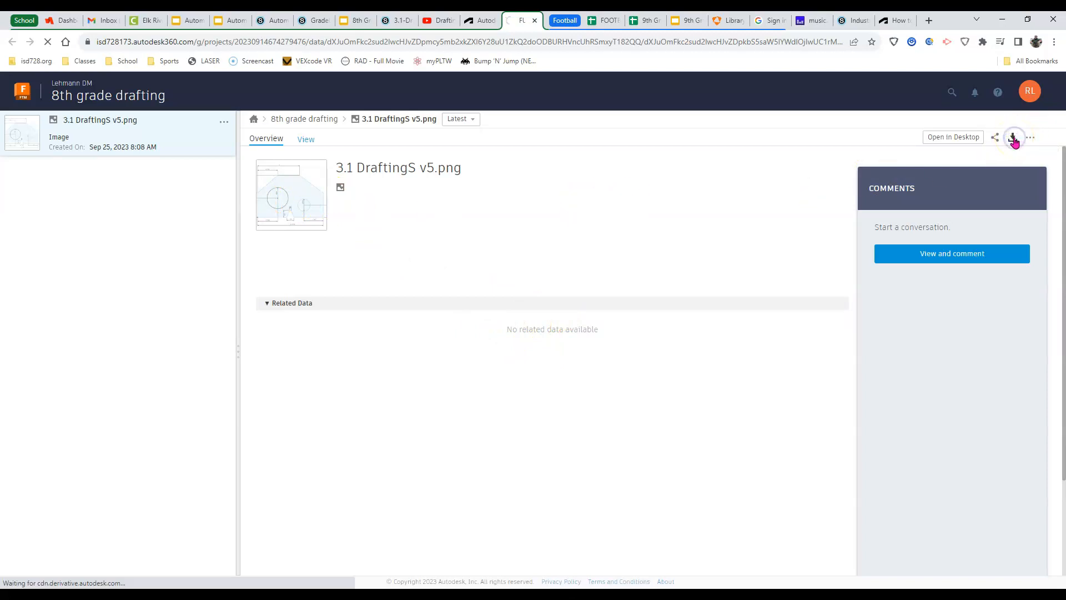